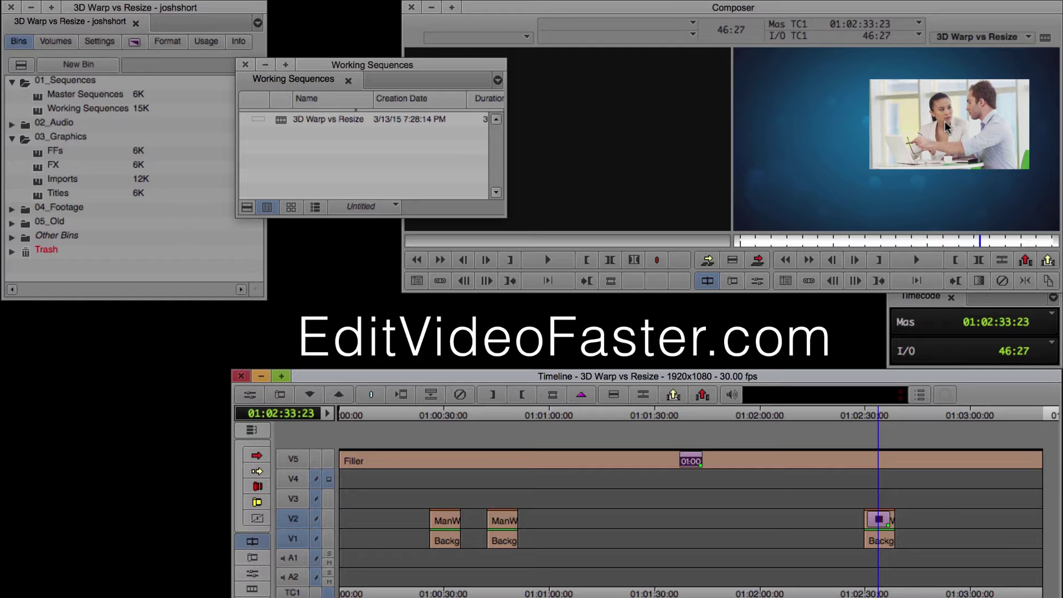
Drag Resize from the Image effects onto the first V2 clip and park the sequence on it
key("ctrl+8")
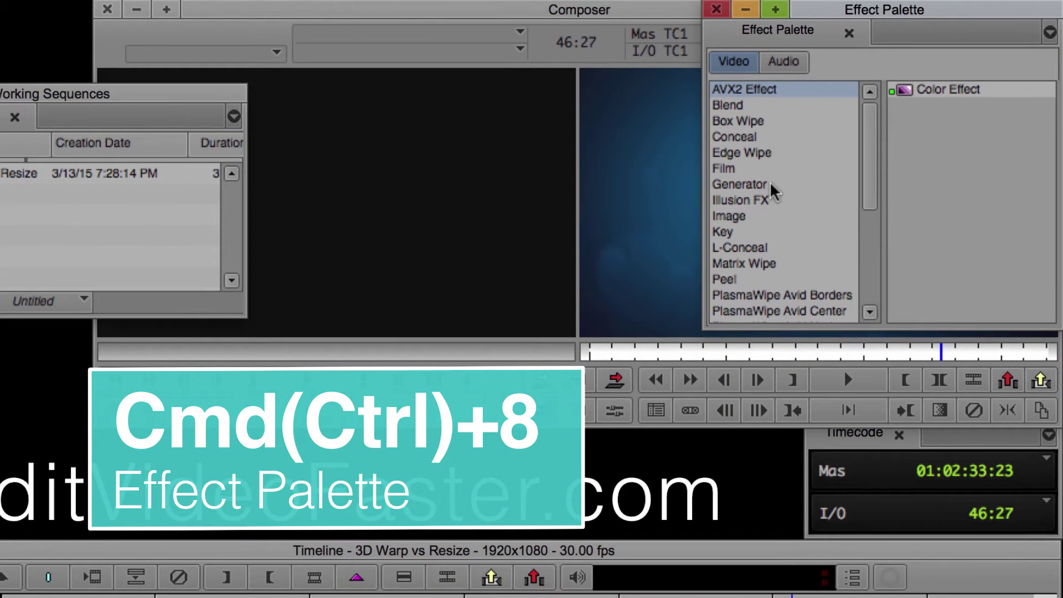
left_click(772, 221)
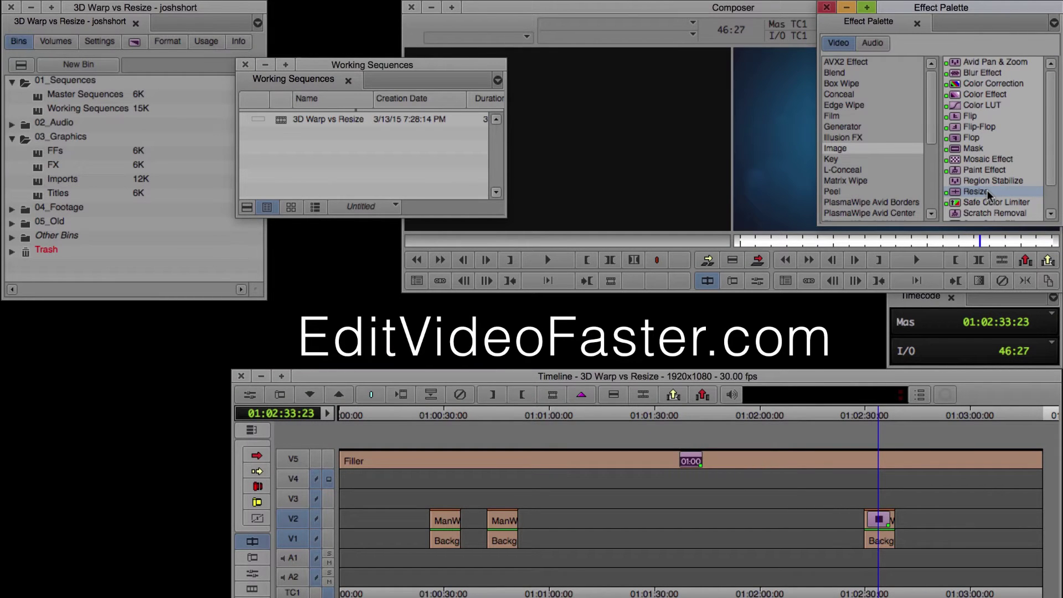
left_click_drag(988, 194, 443, 519)
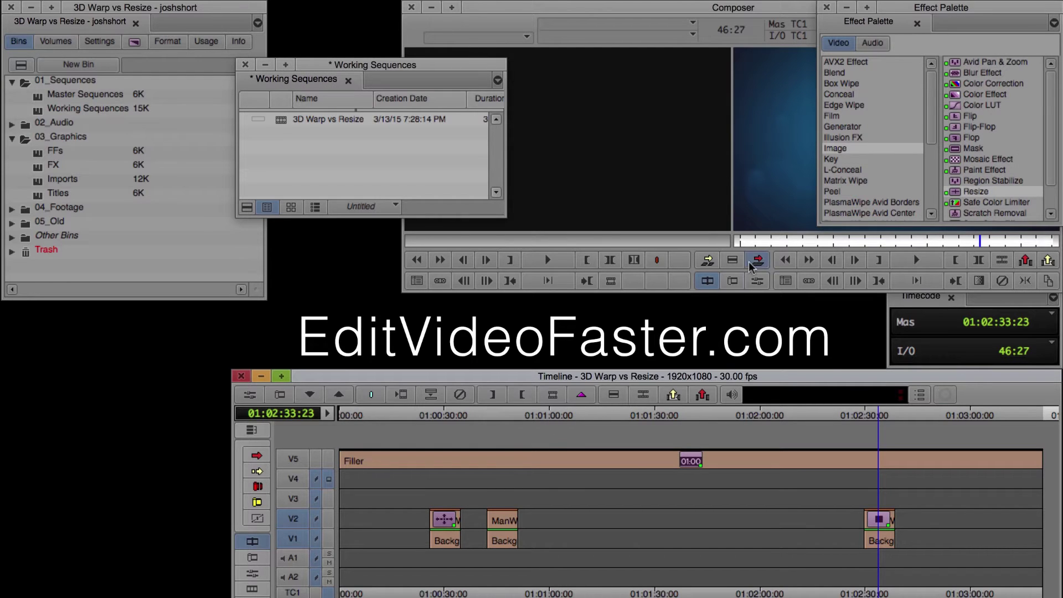
left_click_drag(922, 8, 401, 8)
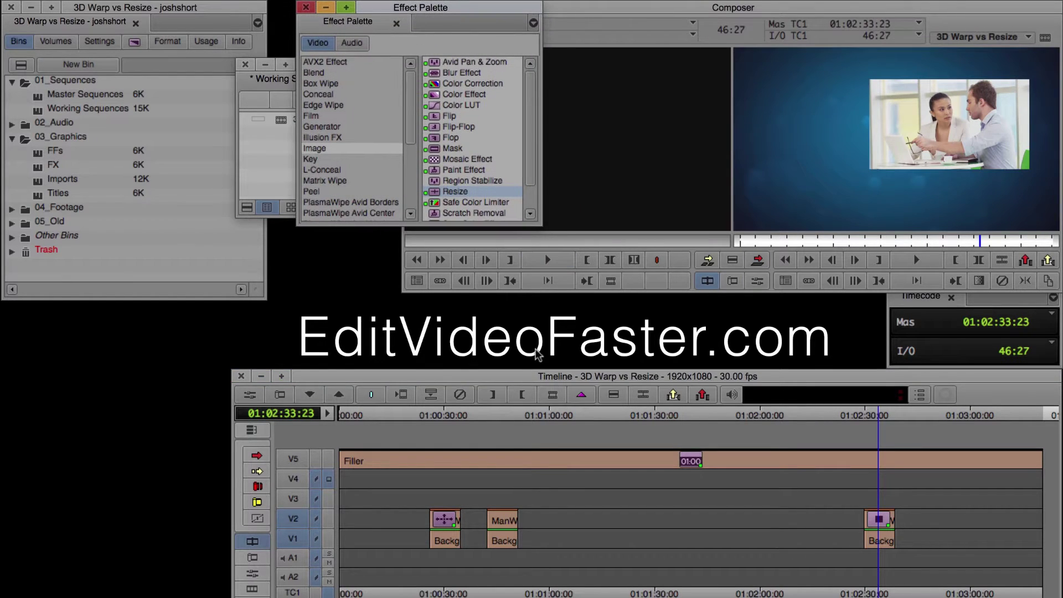
left_click_drag(478, 441, 438, 423)
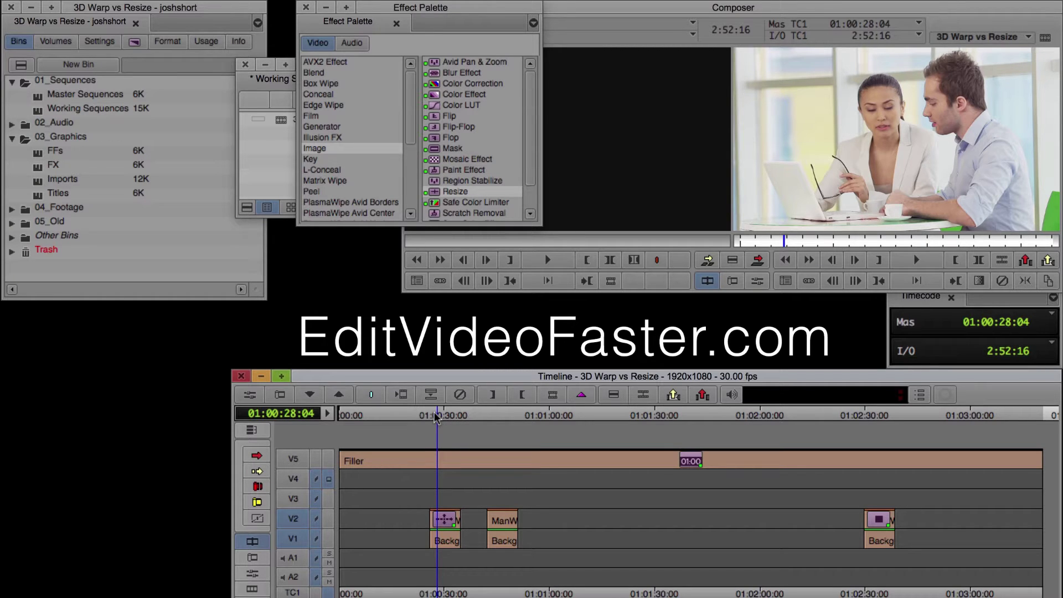
Check the V1 background, then scale the Resize picture down to 70% in Effect Mode
left_click(329, 540)
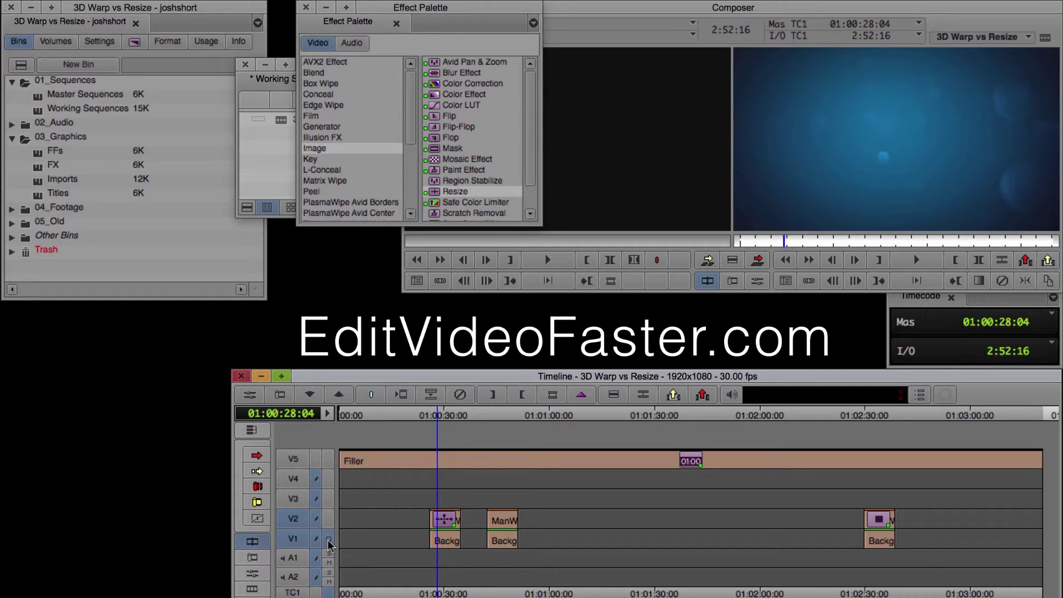
left_click(329, 479)
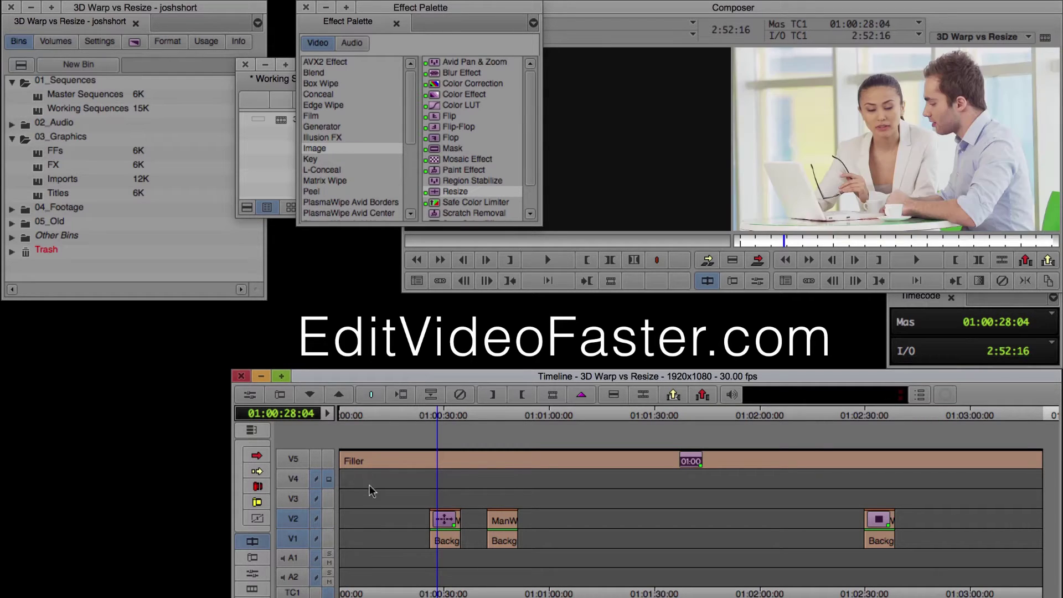
left_click(252, 574)
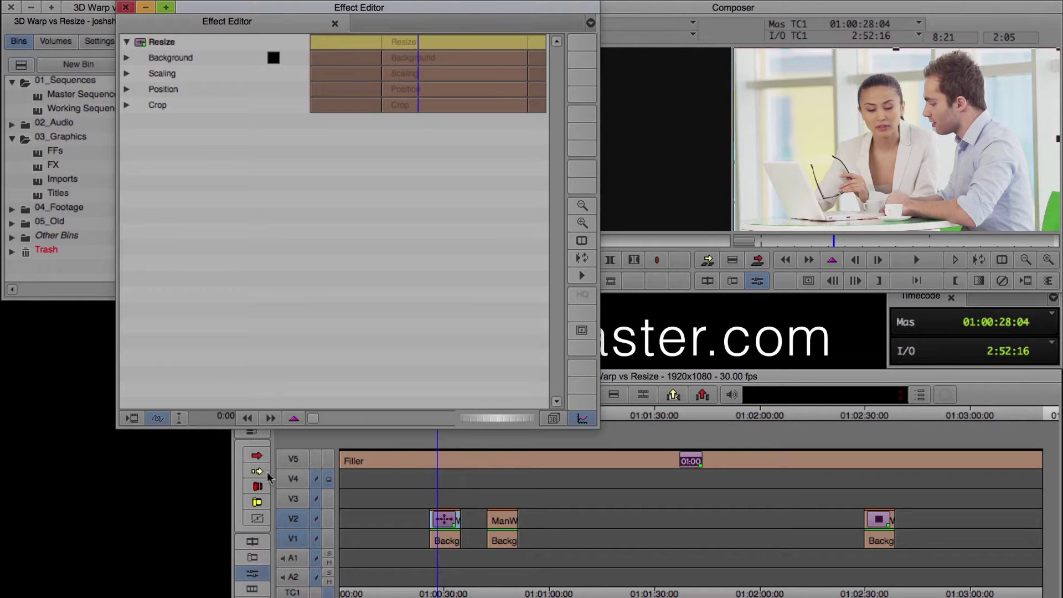
left_click(126, 74)
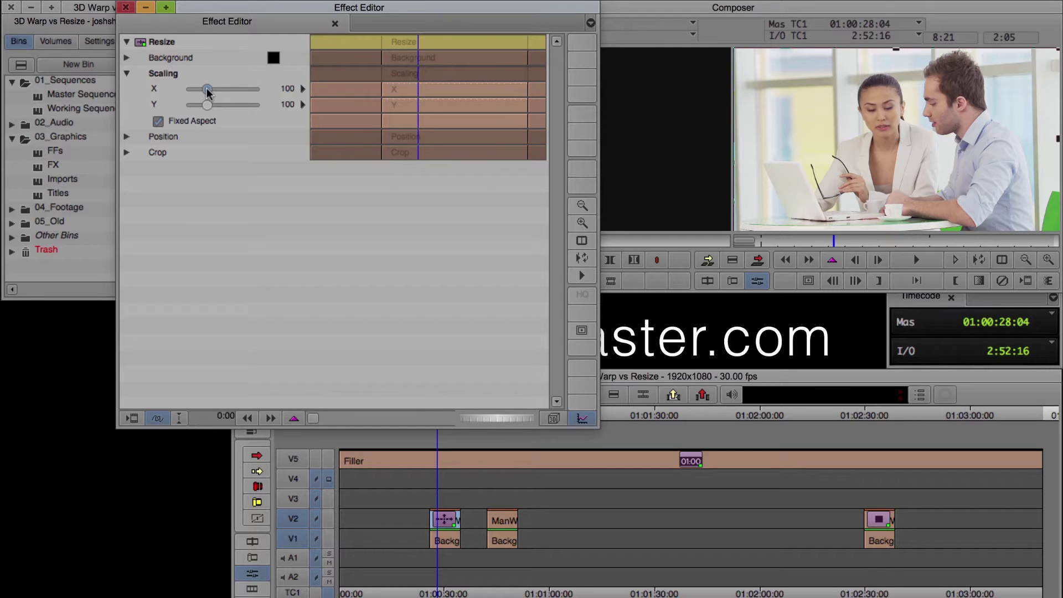
left_click_drag(208, 89, 202, 91)
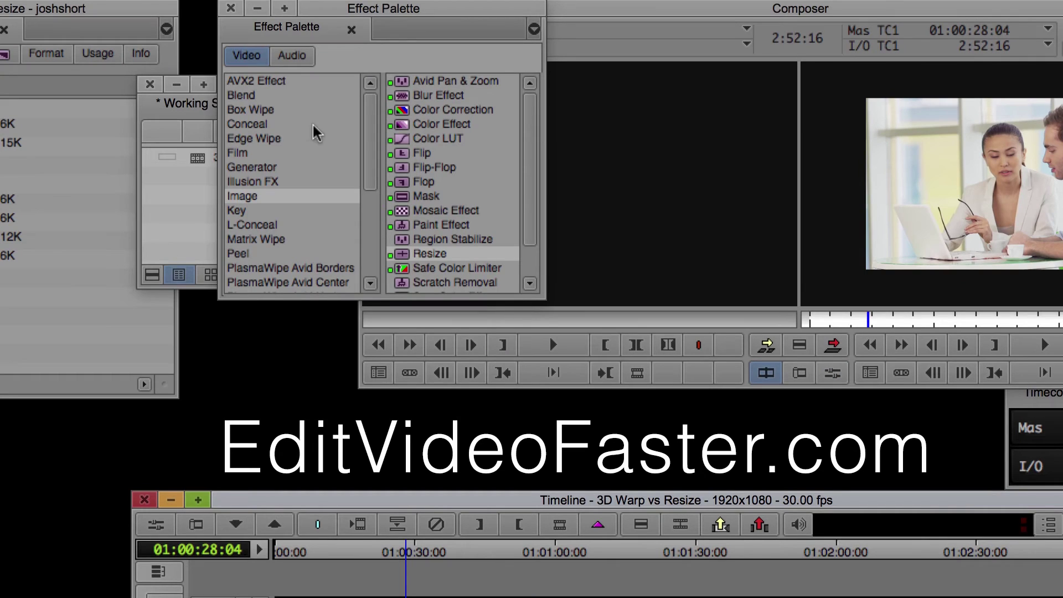
Drop 3D Warp from the Blend category onto the second clip on V2
left_click(248, 100)
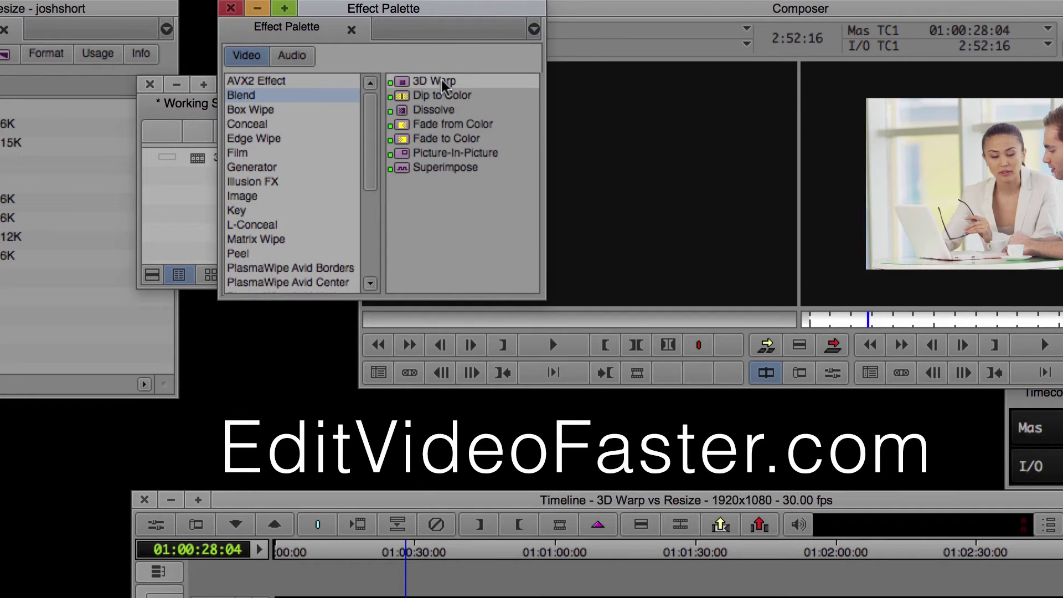
left_click(480, 84)
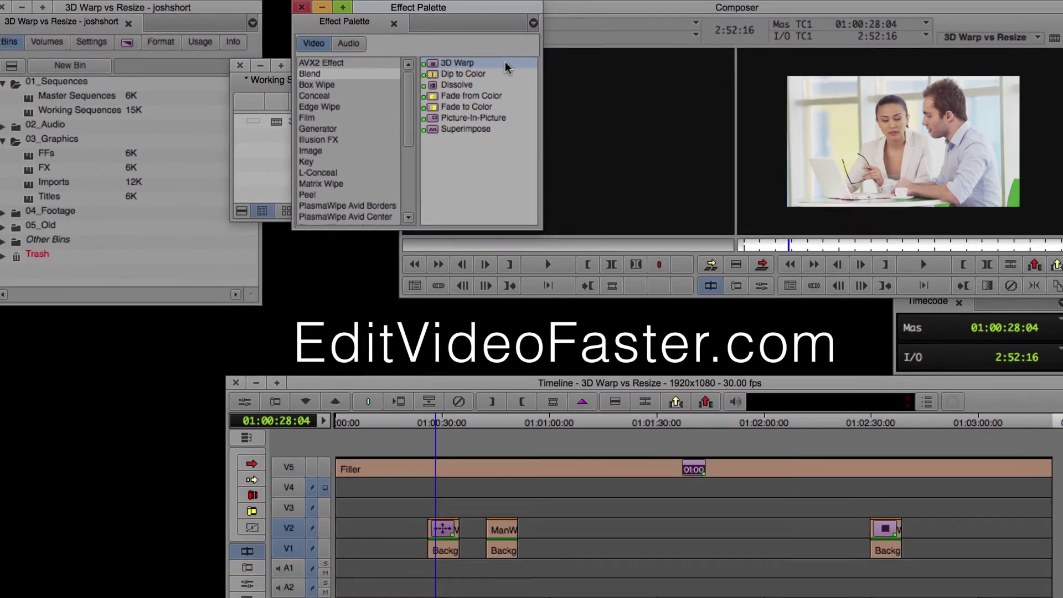
left_click_drag(499, 82, 502, 525)
left_click(500, 528)
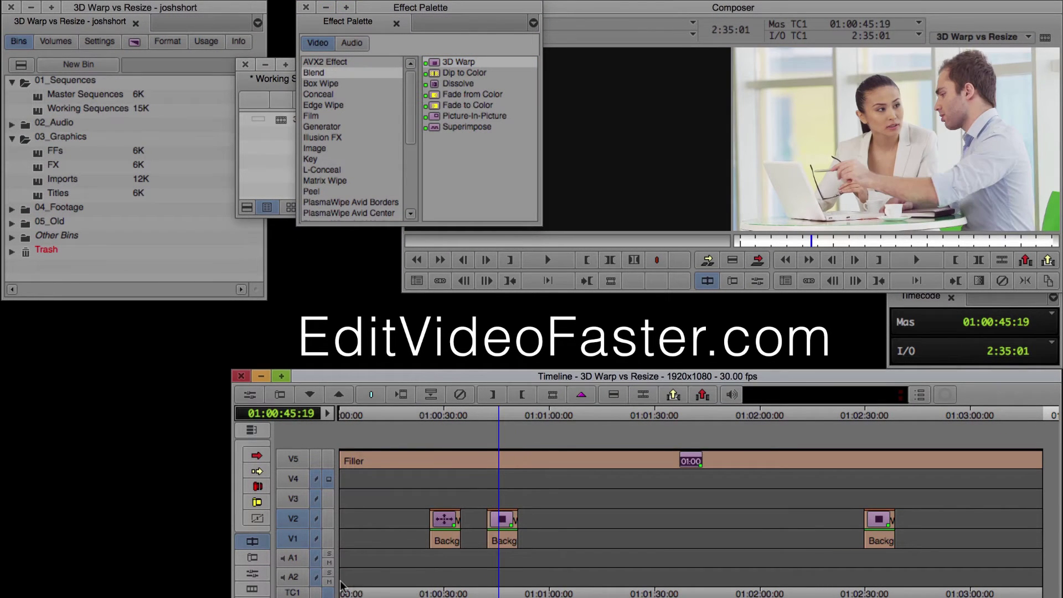
Set 3D Warp Scaling to 43 and Position X 162, Y 243 for a top-right placement
left_click(254, 574)
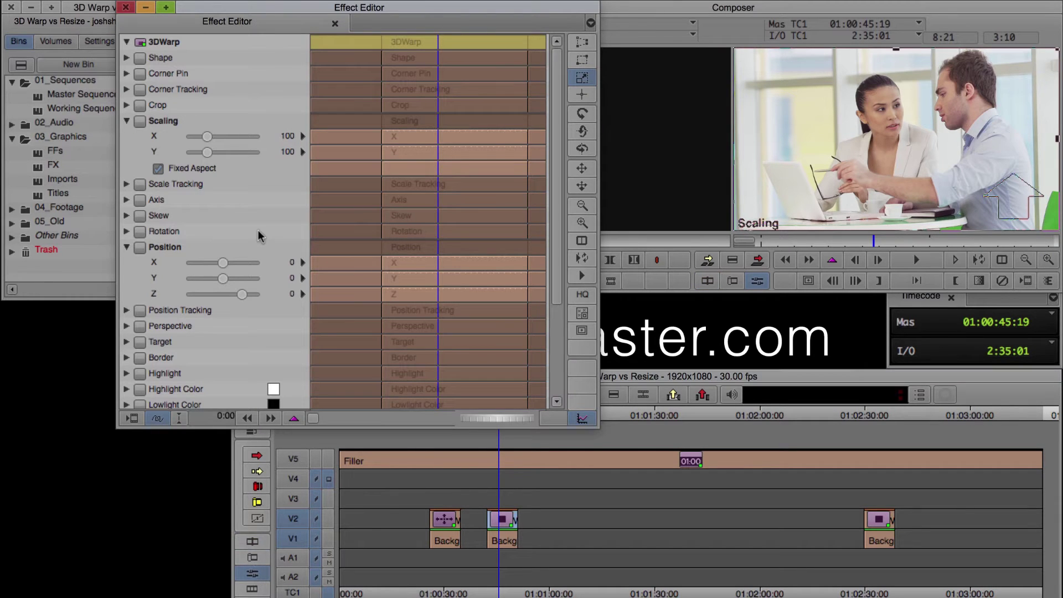
left_click(208, 138)
left_click_drag(210, 140, 200, 139)
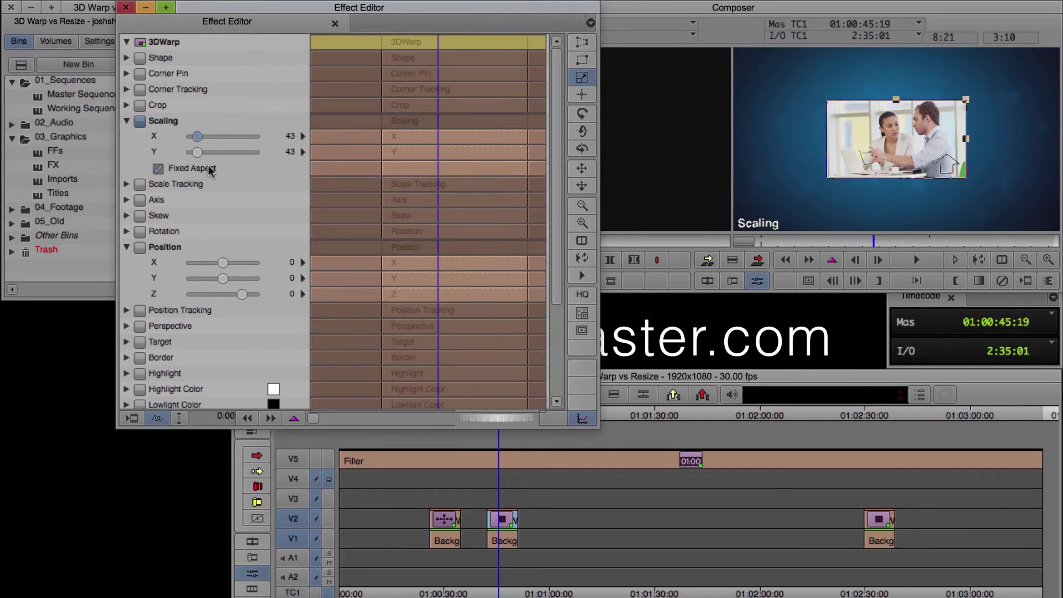
left_click(224, 263)
left_click_drag(224, 264, 225, 285)
left_click(222, 280)
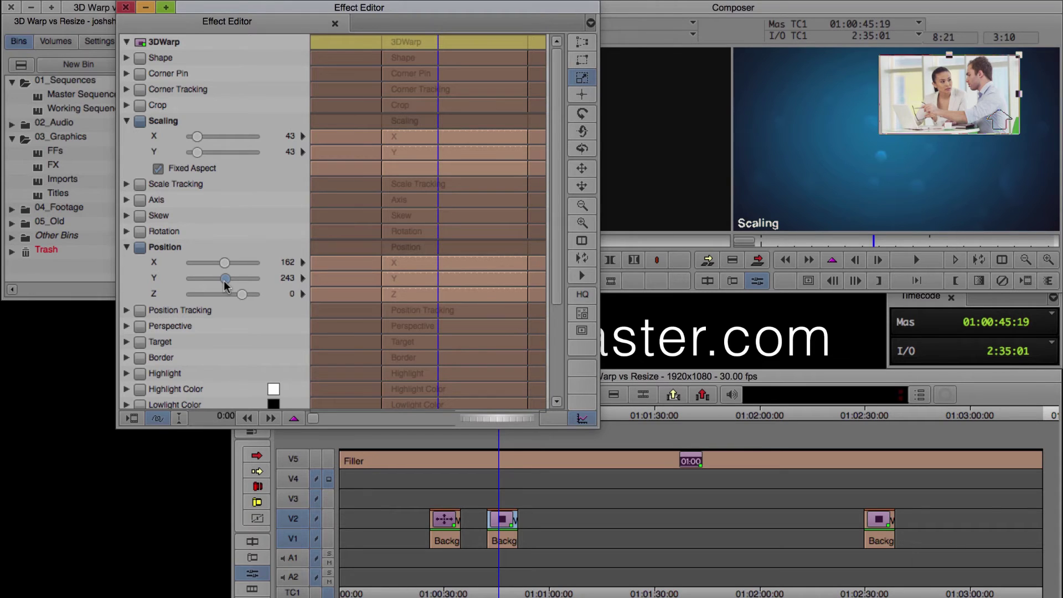
Crop the top and bottom edges off the picture-in-picture
left_click(127, 104)
left_click_drag(190, 137, 244, 123)
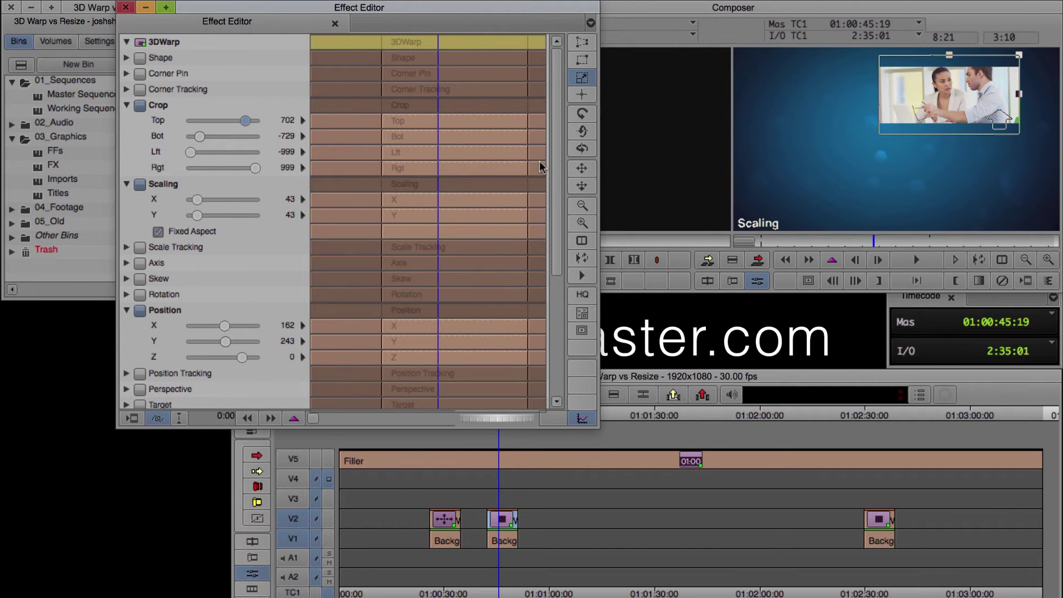
left_click_drag(558, 169, 558, 254)
Give the picture a black border of width 18, then switch to Chrome
left_click(127, 291)
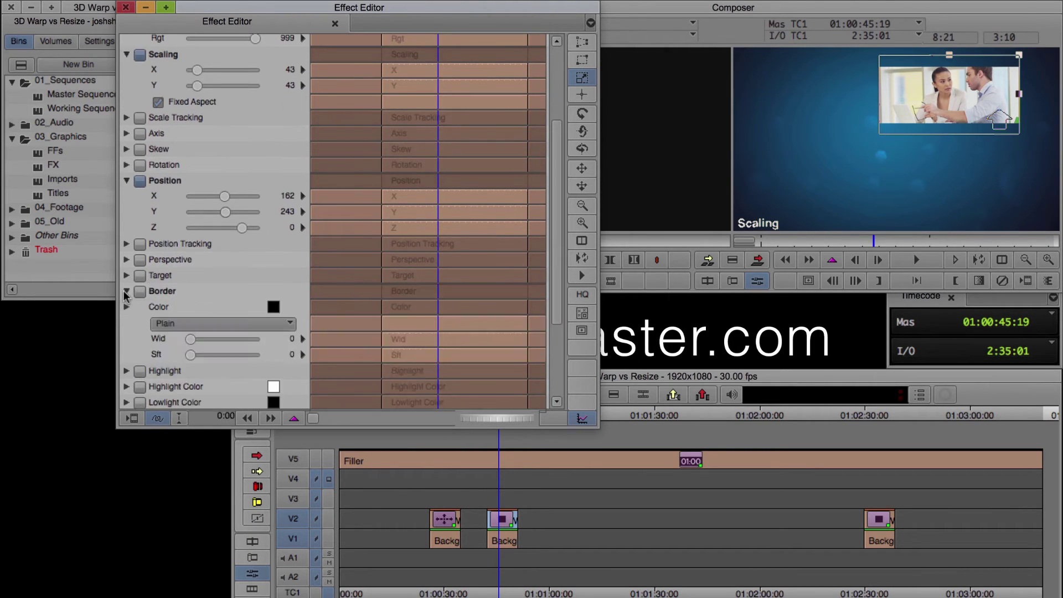
left_click_drag(191, 340, 204, 345)
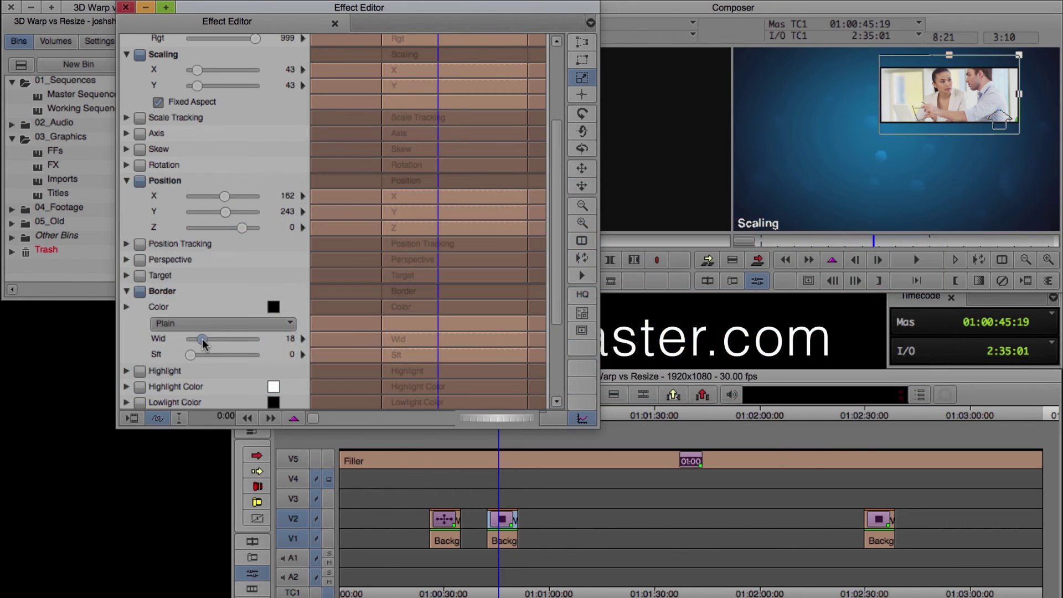
key("super+Tab")
key("super+Tab")
key("super+Tab")
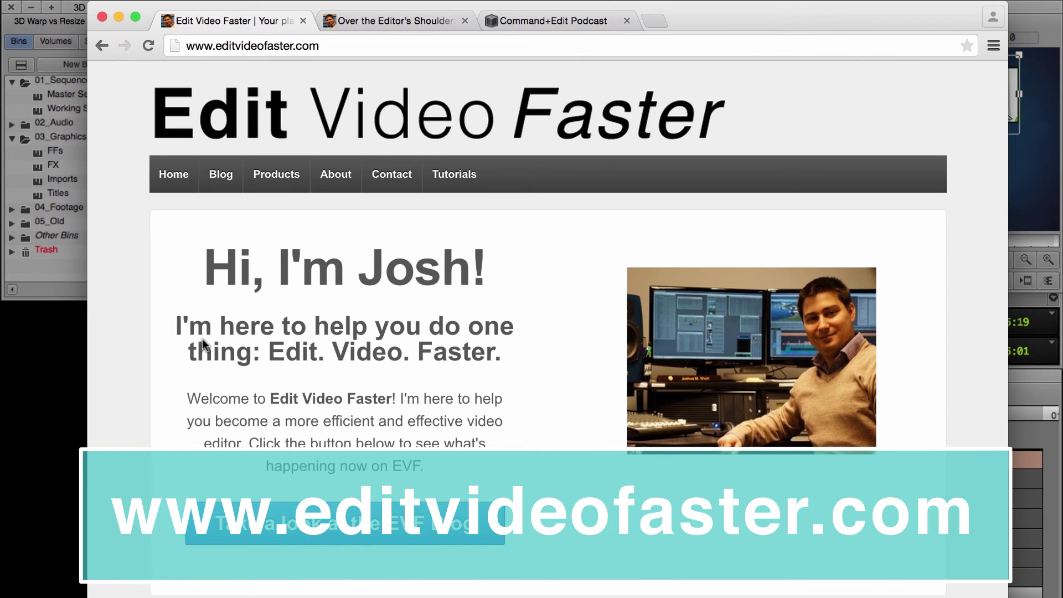
Move to the Over the Editor's Shoulder: Part IV post in the second tab
key("ctrl+Tab")
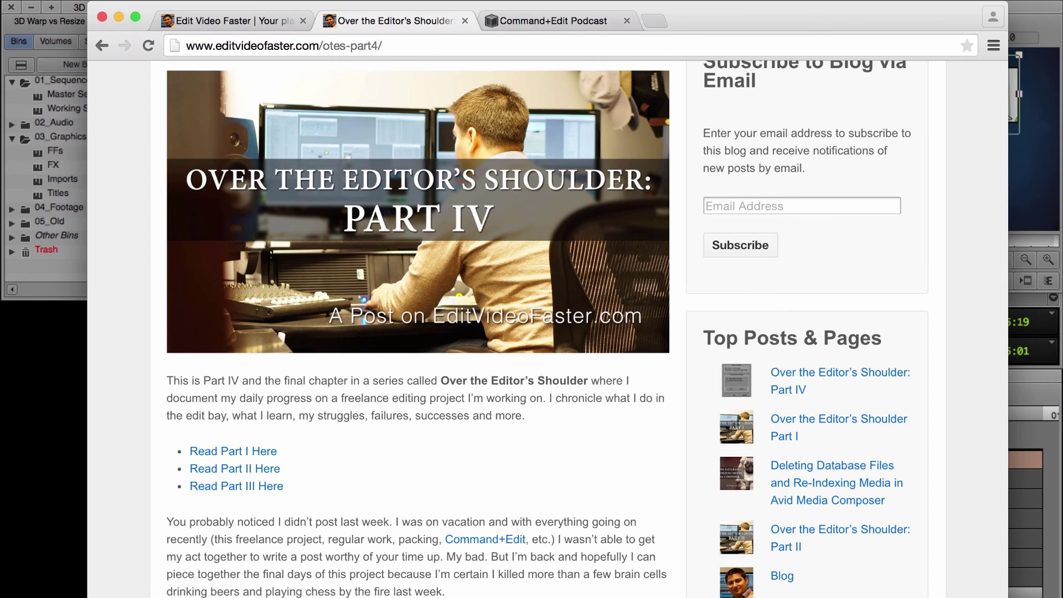
key("ctrl+Tab")
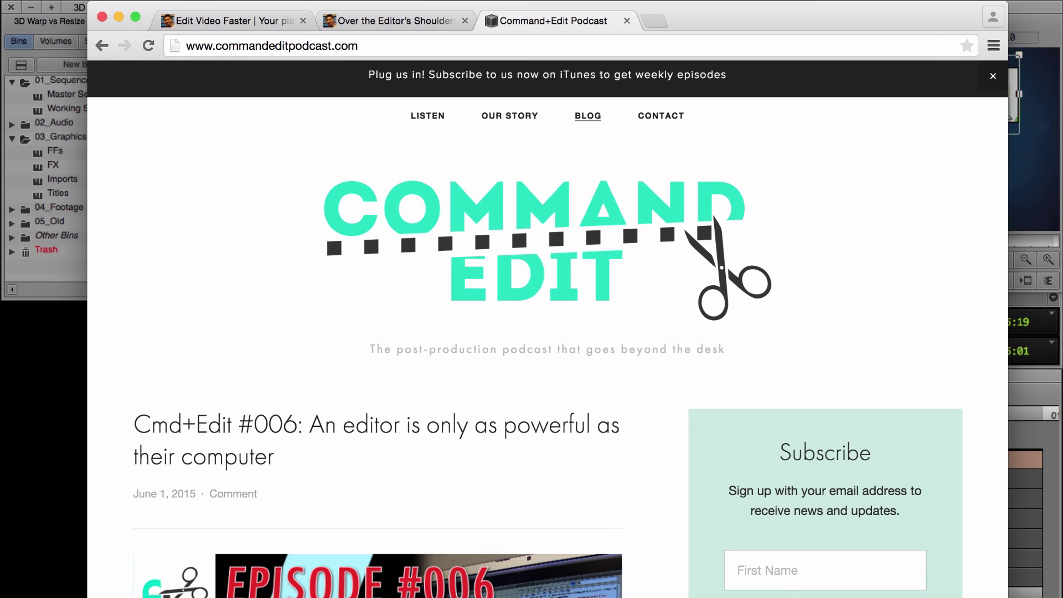